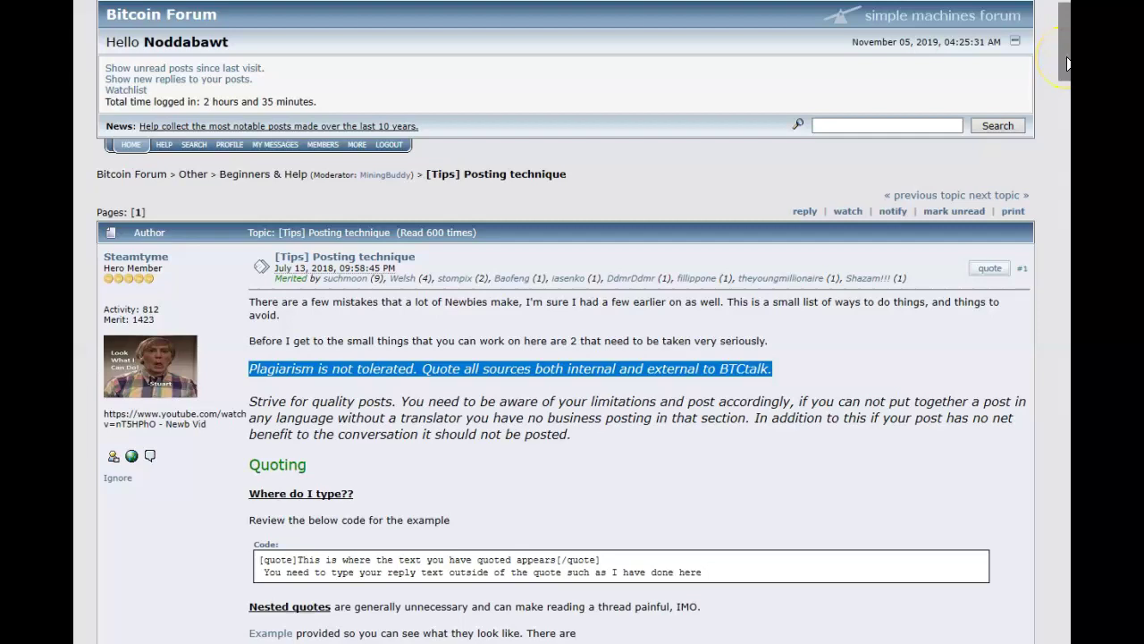
Review the posting technique tips thread and open the linked example of nested quotes.
drag(1066, 63, 1050, 244)
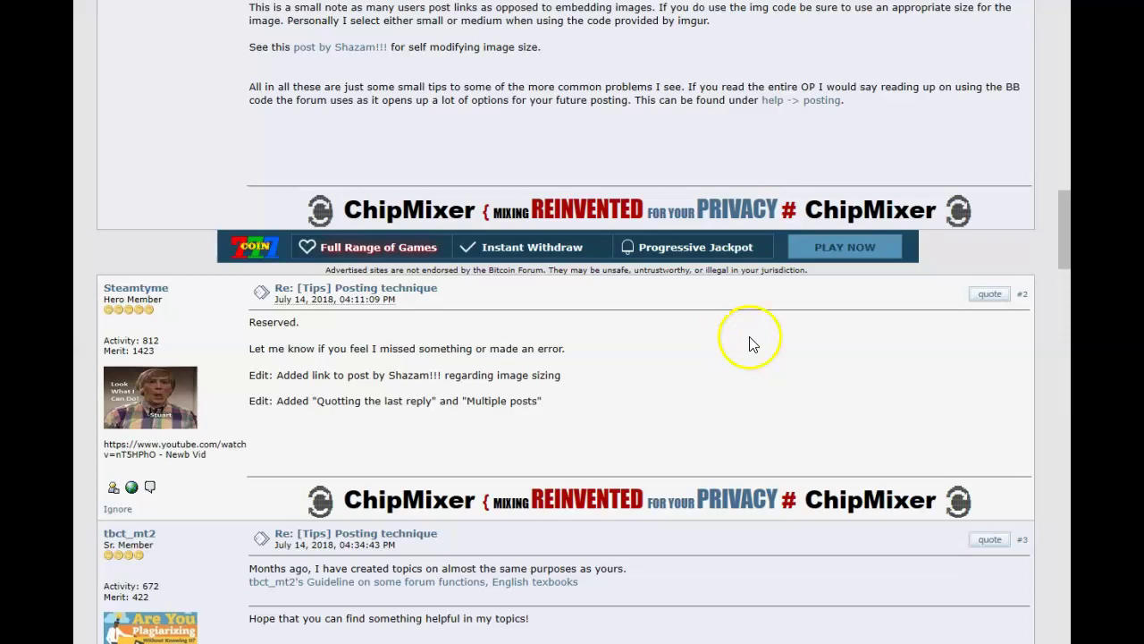
mouse_move(1056, 248)
mouse_down()
mouse_move(1068, 193)
mouse_move(1063, 80)
mouse_up()
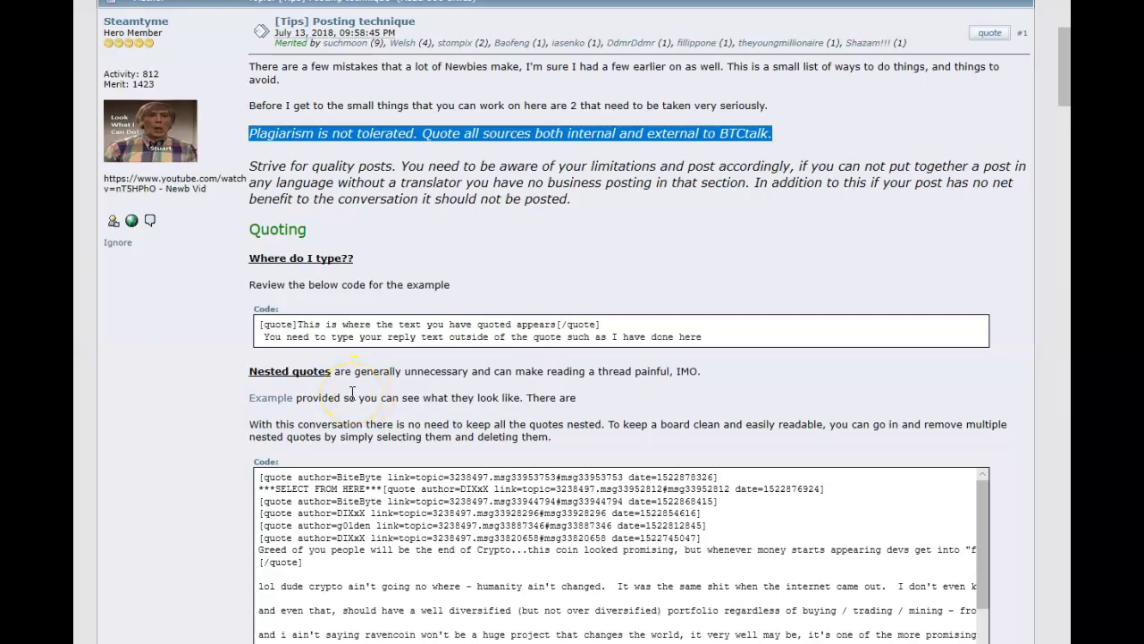
click(280, 400)
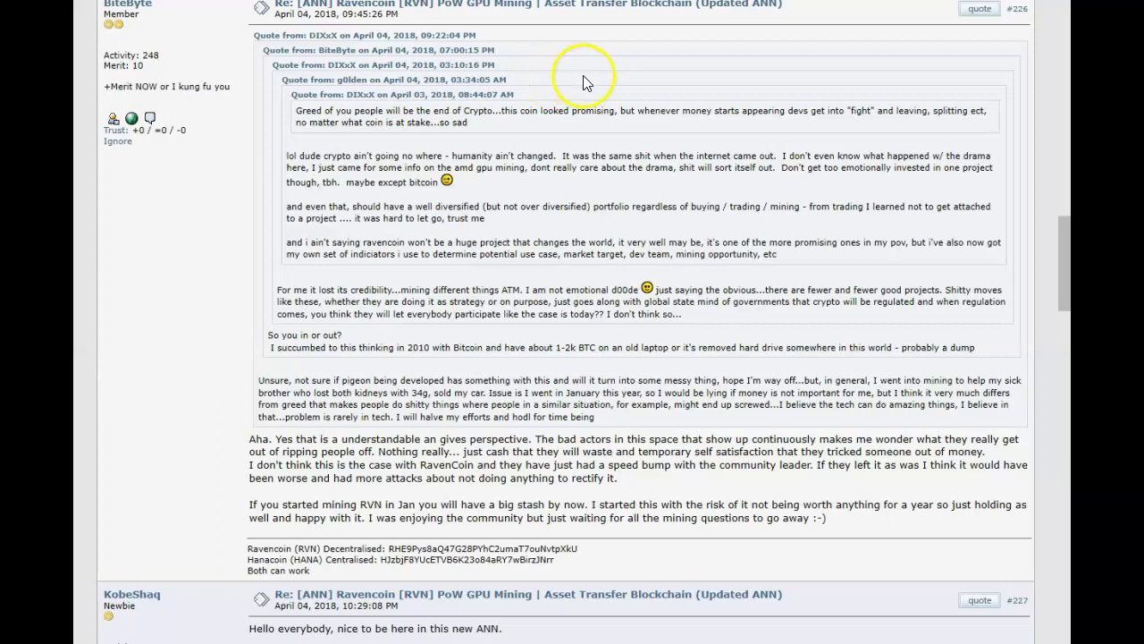
Quote post #226 in a reply and delete all the nested quotes inside its outer quote.
click(971, 16)
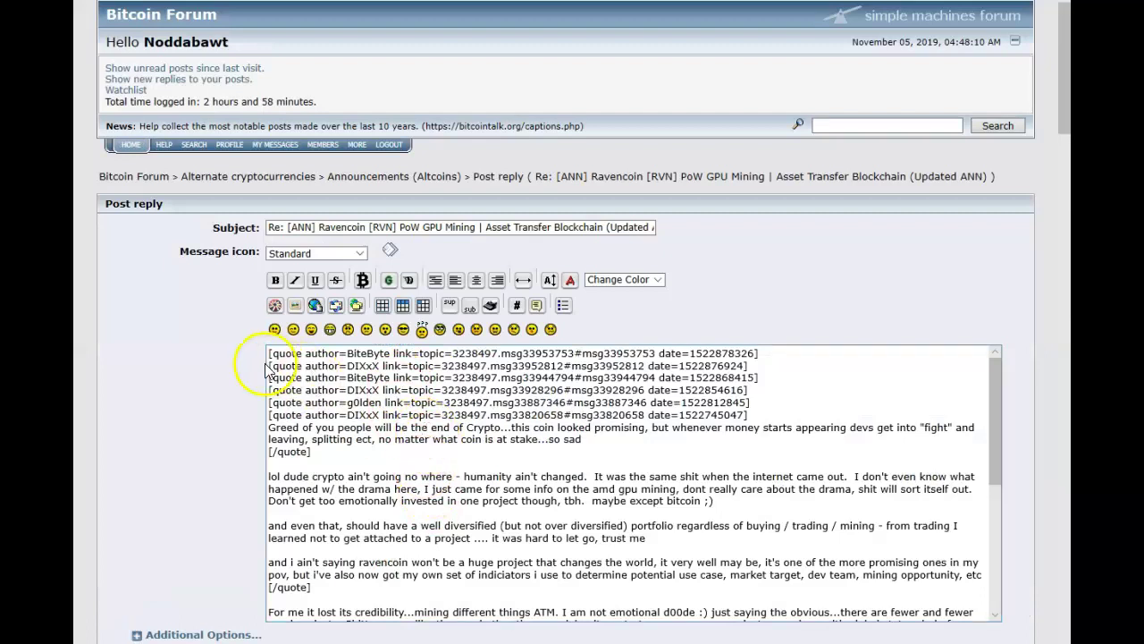
drag(269, 366, 313, 523)
key(BackSpace)
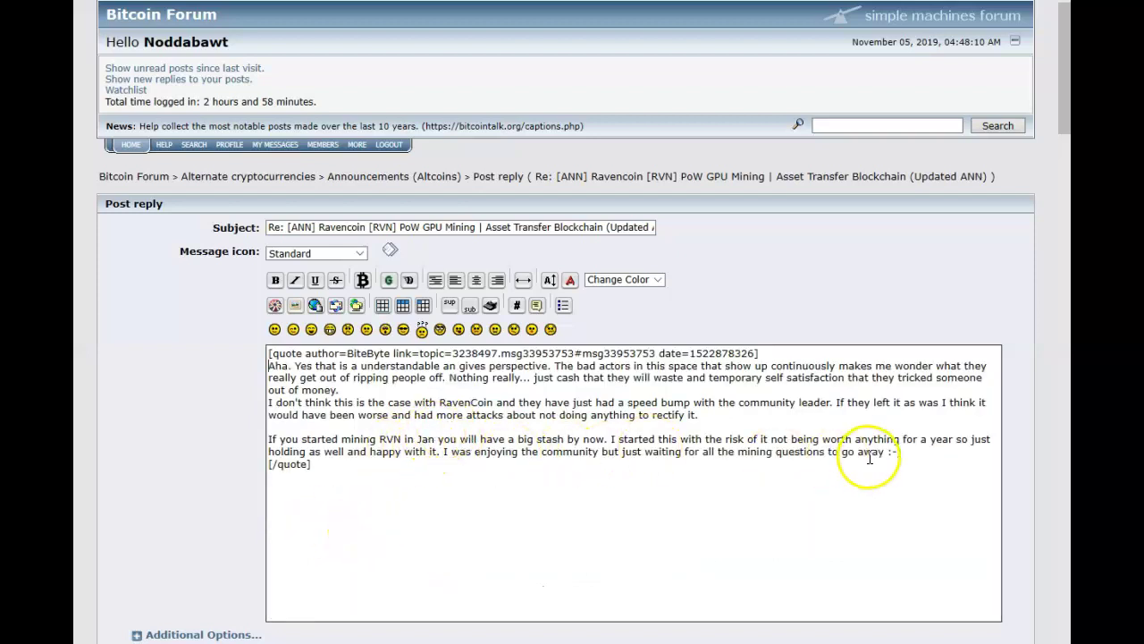
Trim the quoted text to "If you started mining RVN" and remove the blank lines above it.
drag(903, 452, 407, 444)
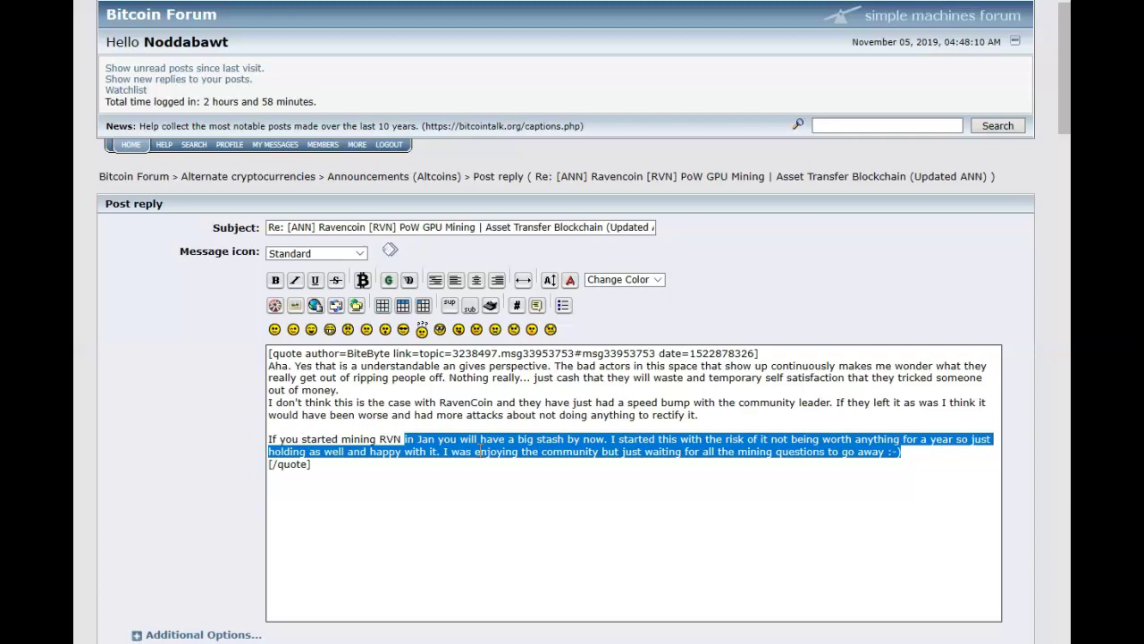
key(BackSpace)
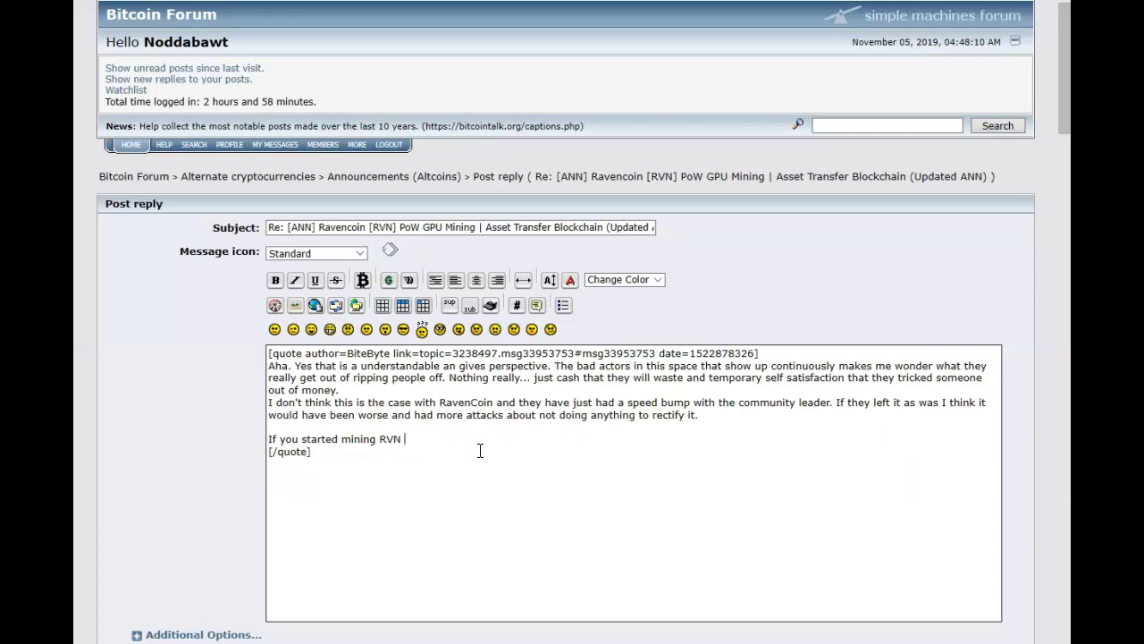
drag(733, 419, 258, 369)
key(BackSpace)
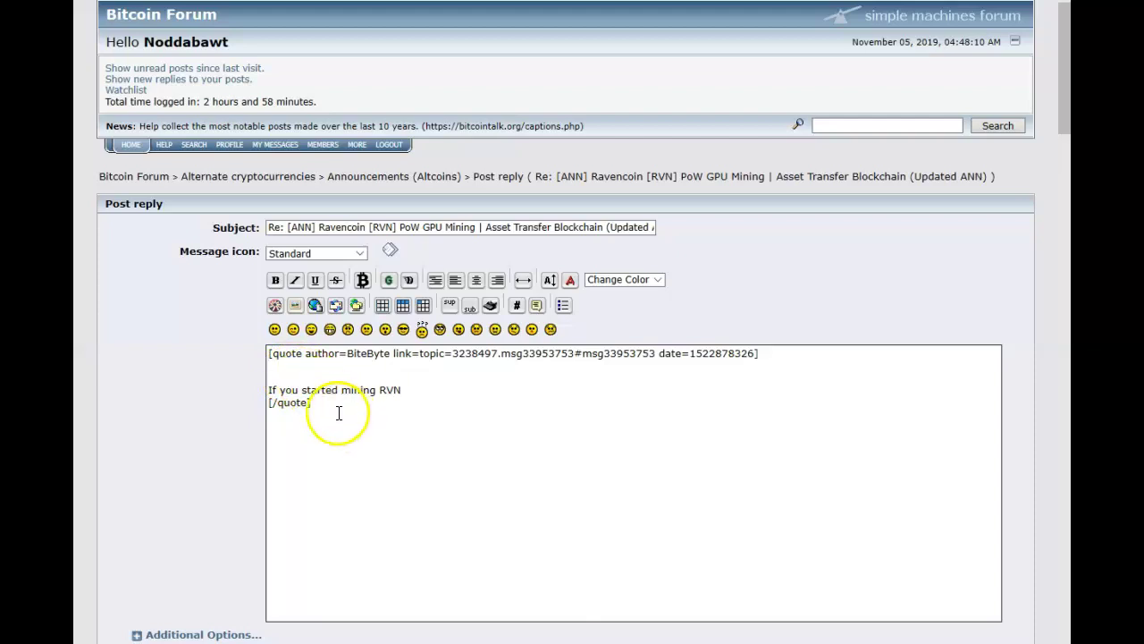
click(289, 364)
key(Delete)
key(Delete)
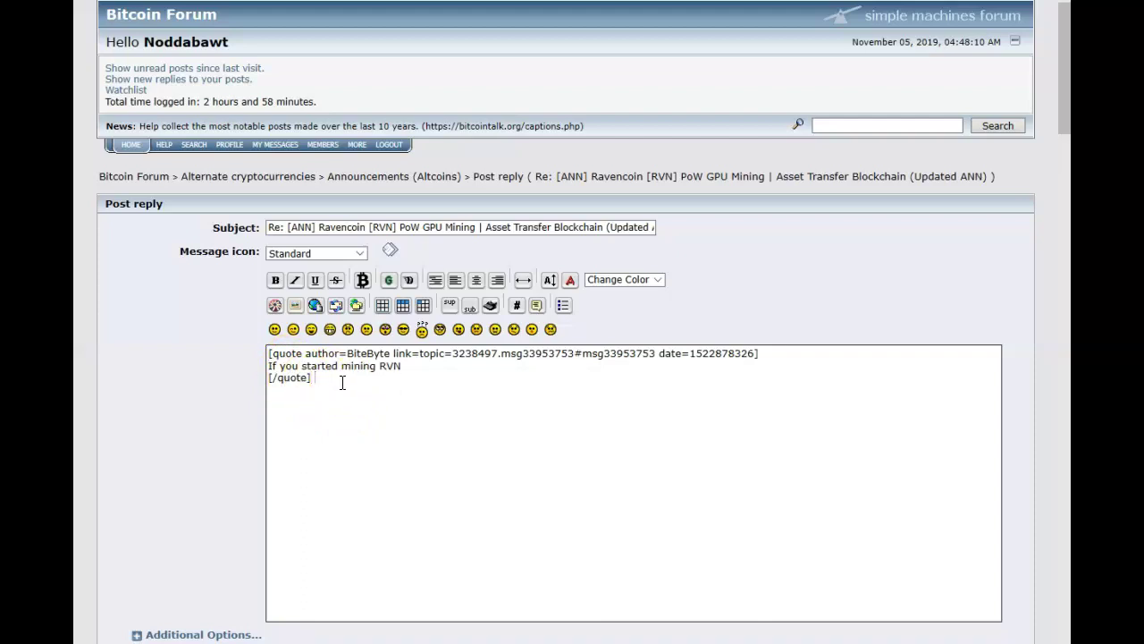
Add the reply text "fjdkjdsfj" after the closing quote tag and preview the post.
text(fjdkjdsfj)
click(590, 462)
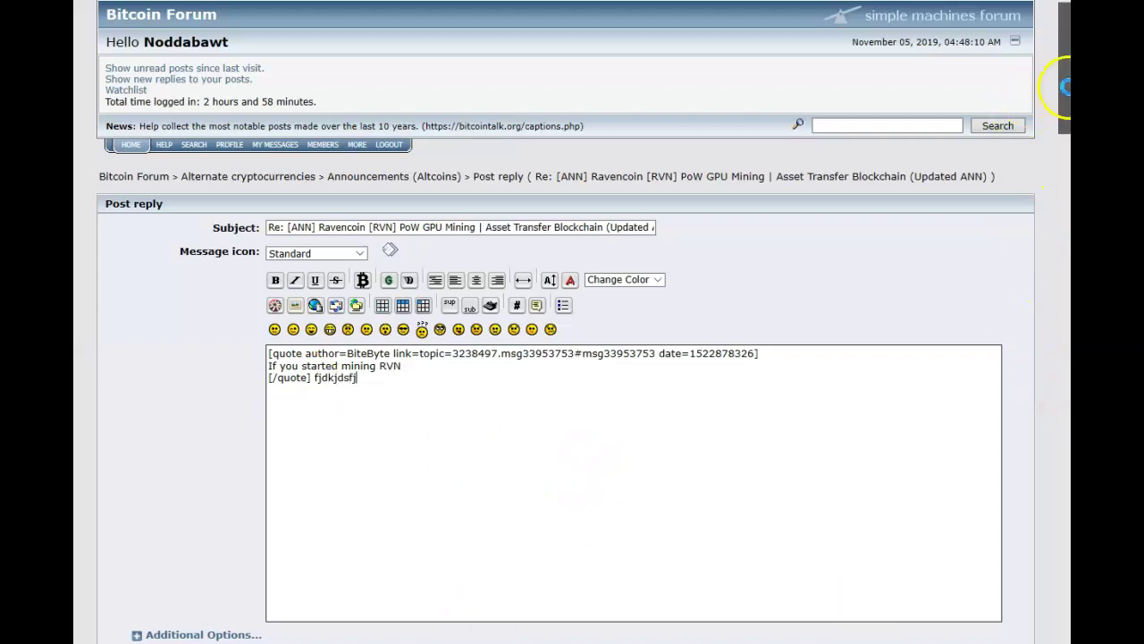
drag(1065, 85, 1065, 103)
click(585, 577)
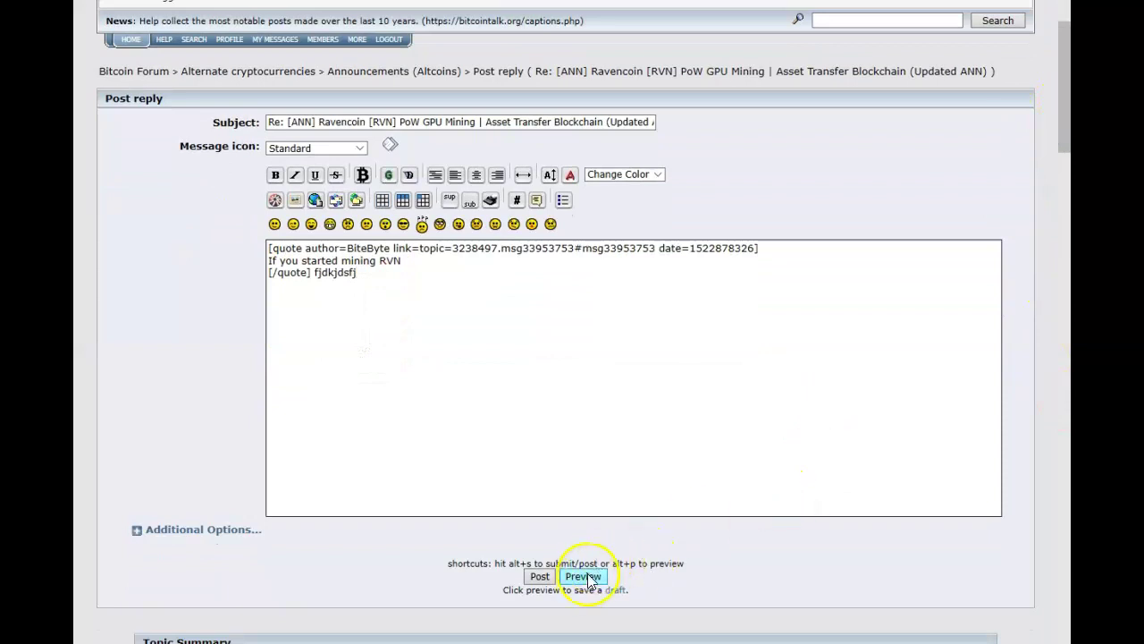
click(589, 578)
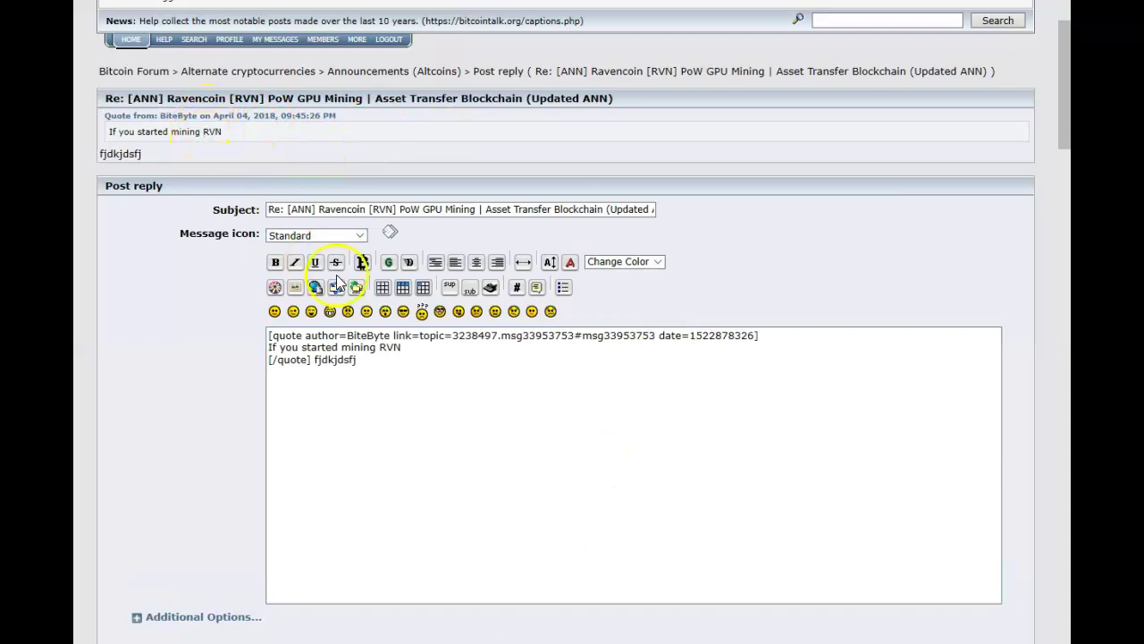
Open the saved drafts list and select the text of the newest draft.
drag(1064, 103, 1064, 120)
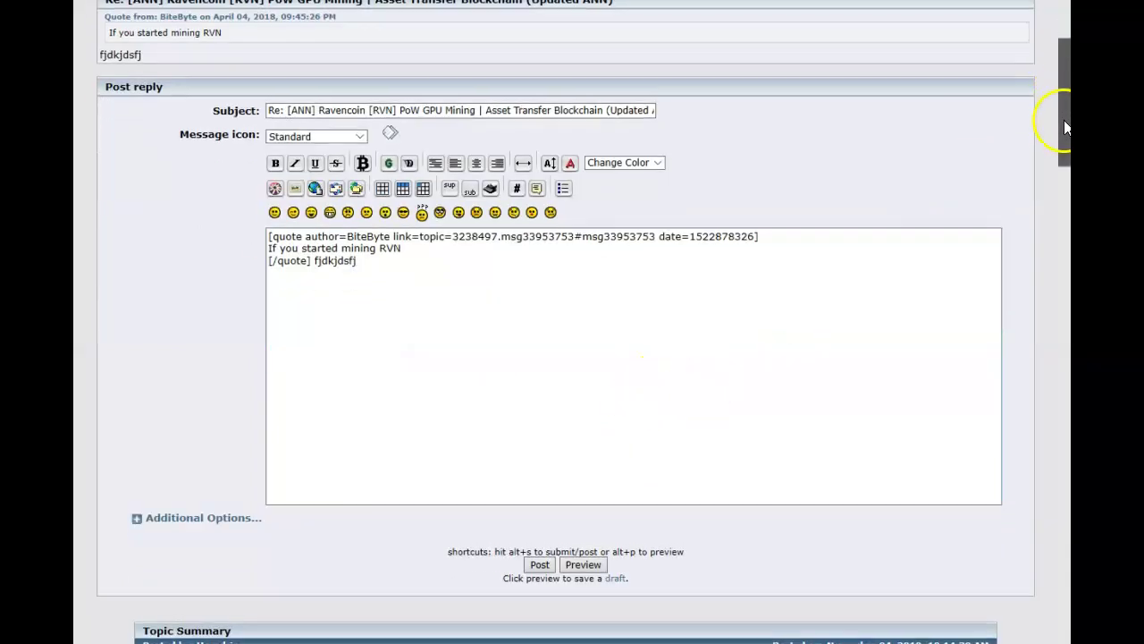
click(618, 565)
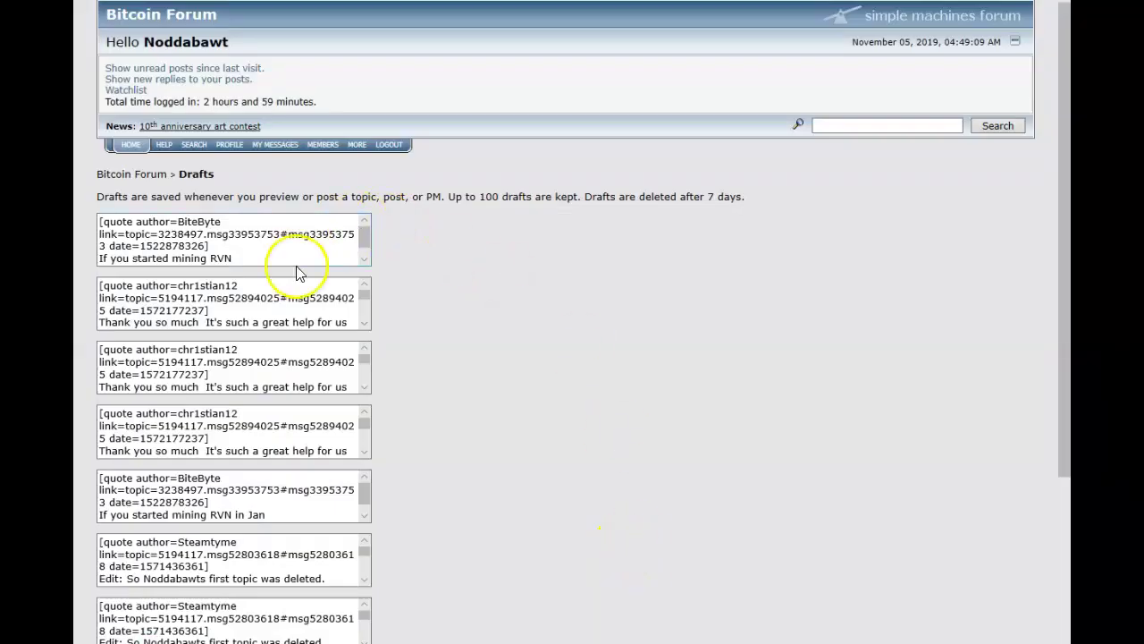
drag(248, 257, 82, 225)
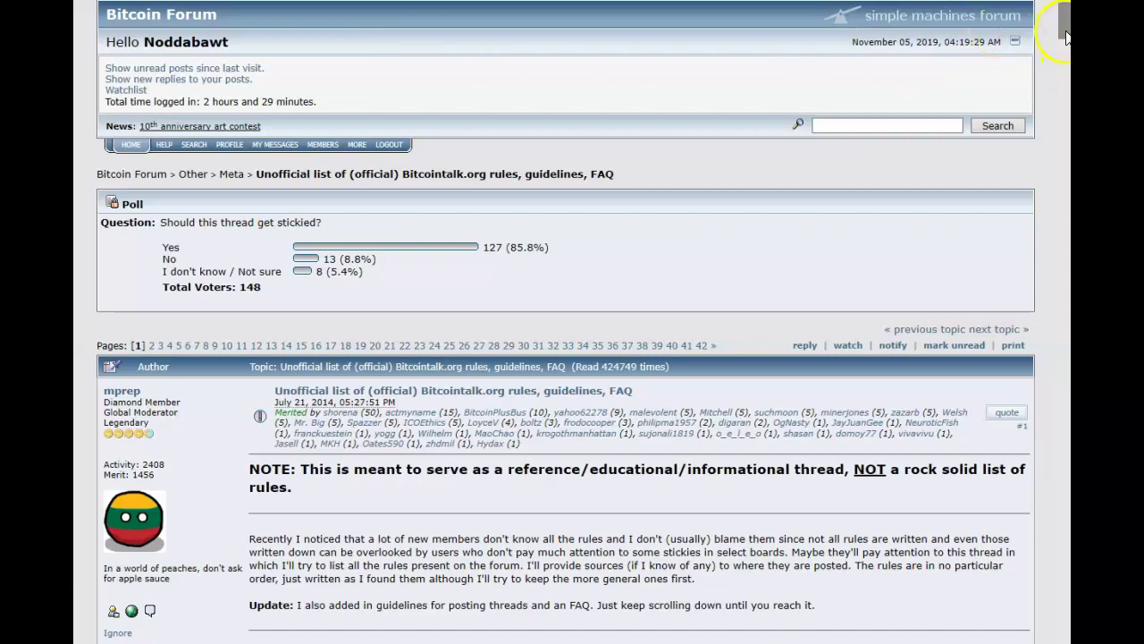
Read through the numbered forum rules in the unofficial rules, guidelines and FAQ thread.
drag(1065, 36, 1031, 69)
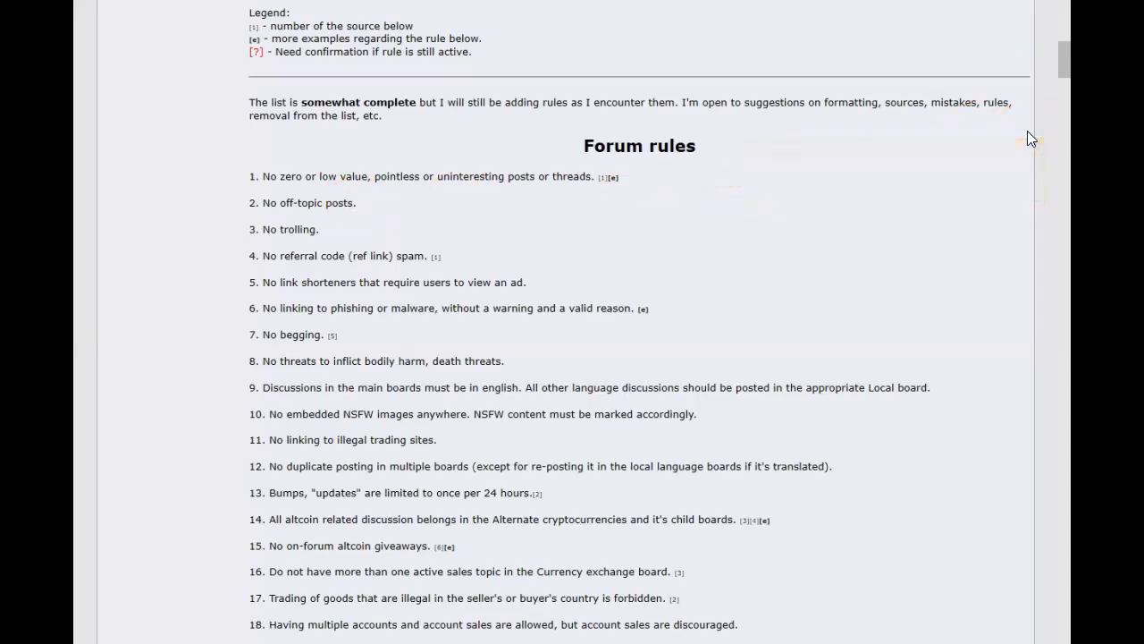
drag(1065, 63, 1064, 103)
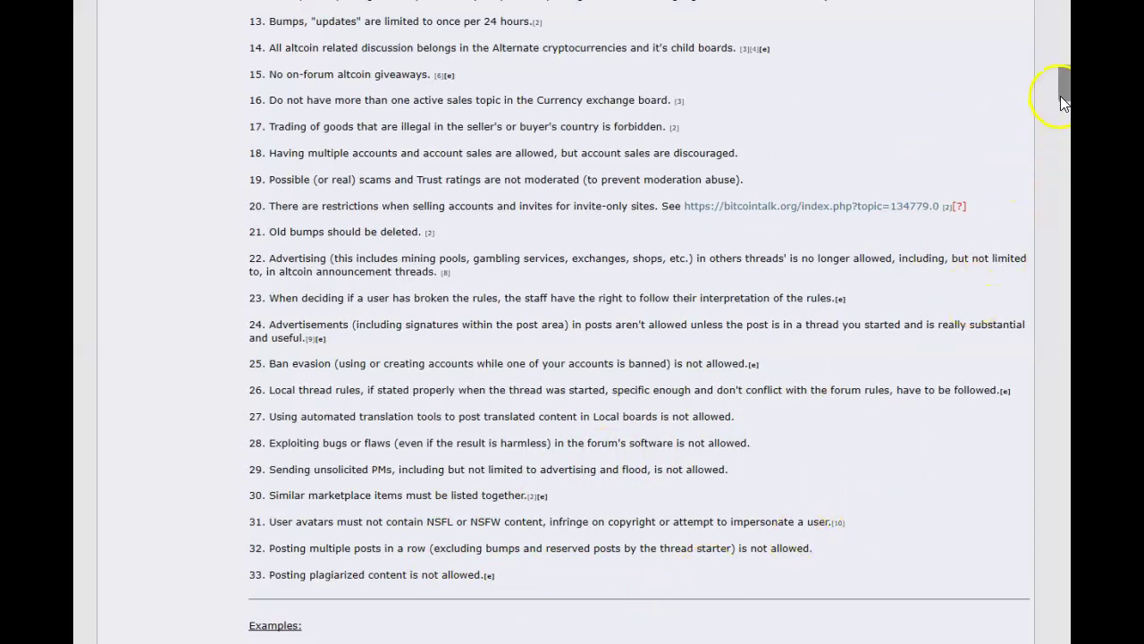
drag(1064, 82, 1063, 26)
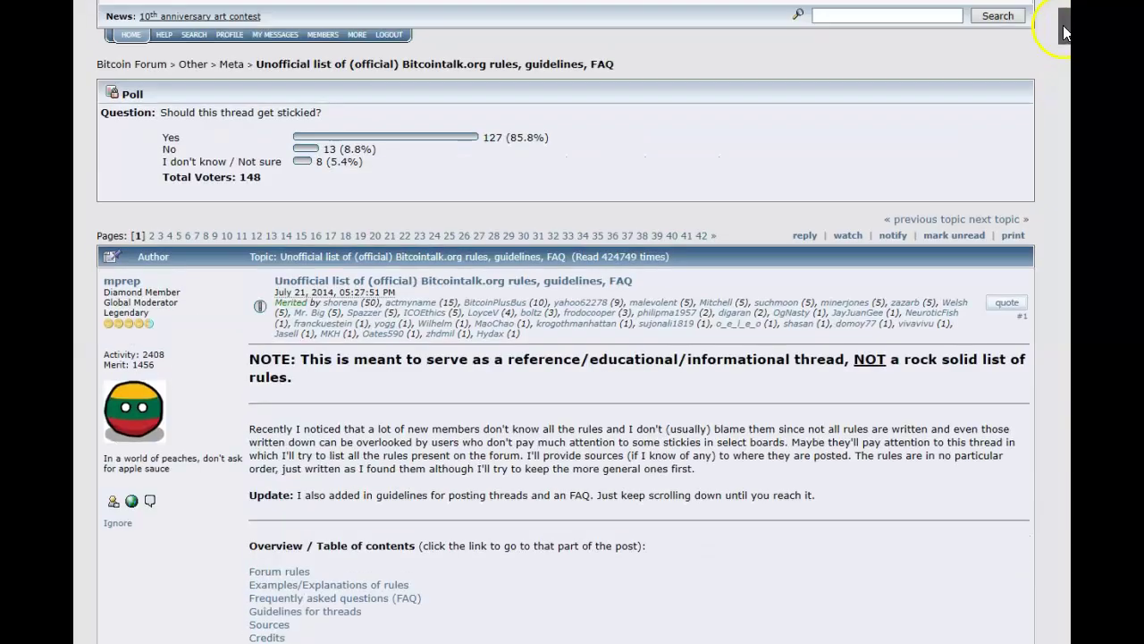
Quote the rules thread's first post and delete everything inside the quote except rules 1, 2, 32 and 33.
click(996, 305)
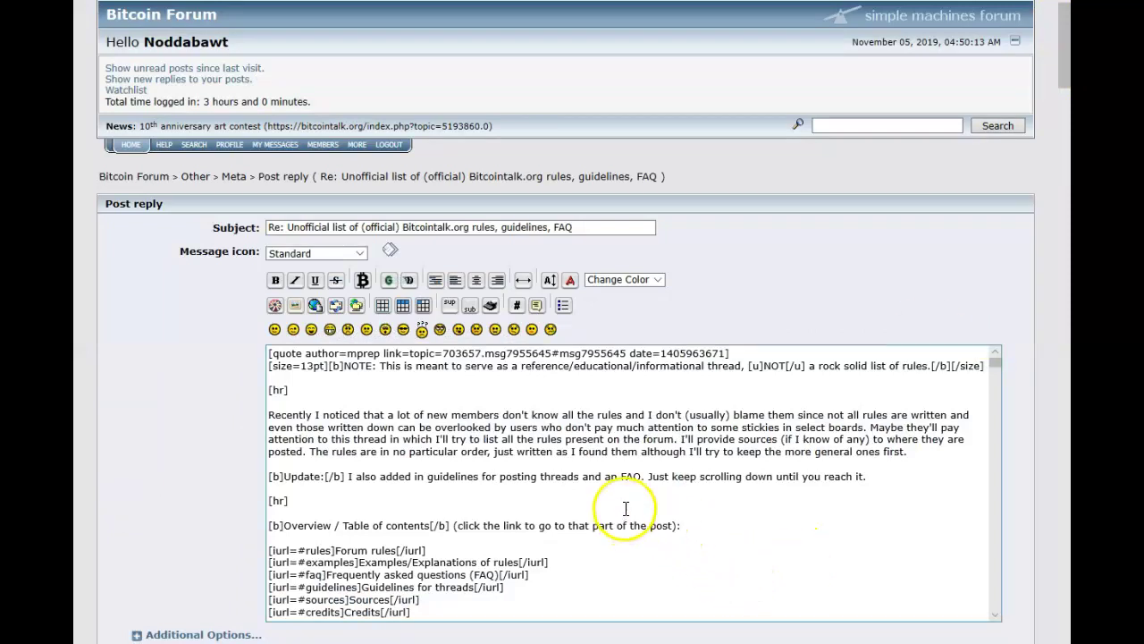
scroll(295, 358, down, 10)
scroll(388, 353, up, 3)
drag(305, 407, 631, 383)
click(706, 400)
scroll(718, 404, down, 1)
drag(274, 421, 760, 620)
key(Delete)
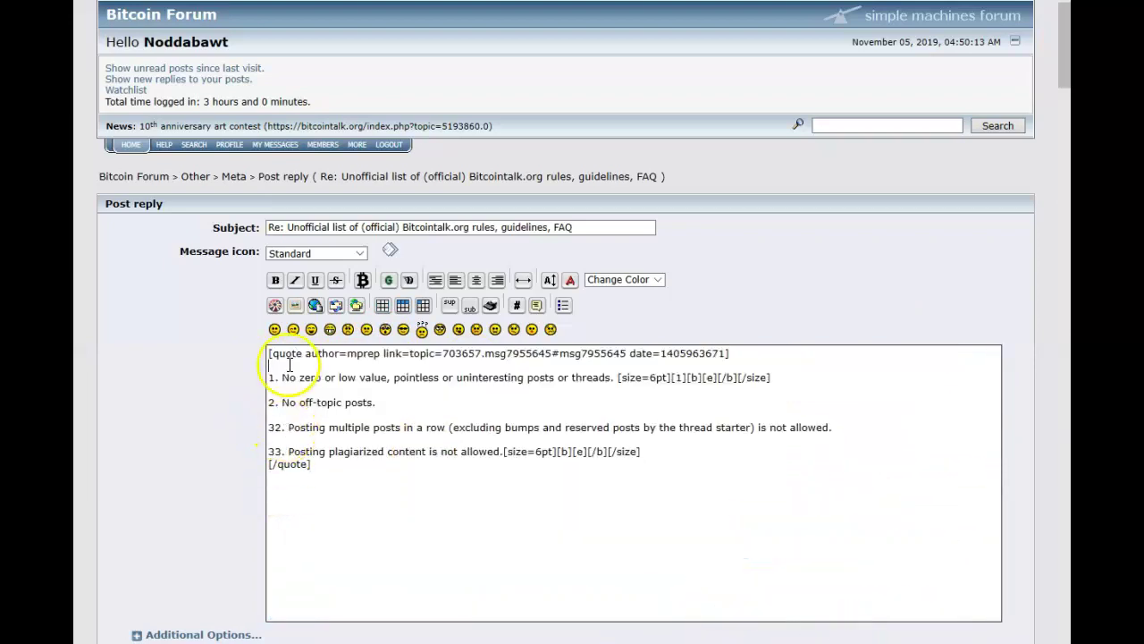
Copy the trimmed rules quote, without its blank lines, into a new reply in the Newbie welcome video thread.
drag(332, 420, 250, 356)
key(ctrl+c)
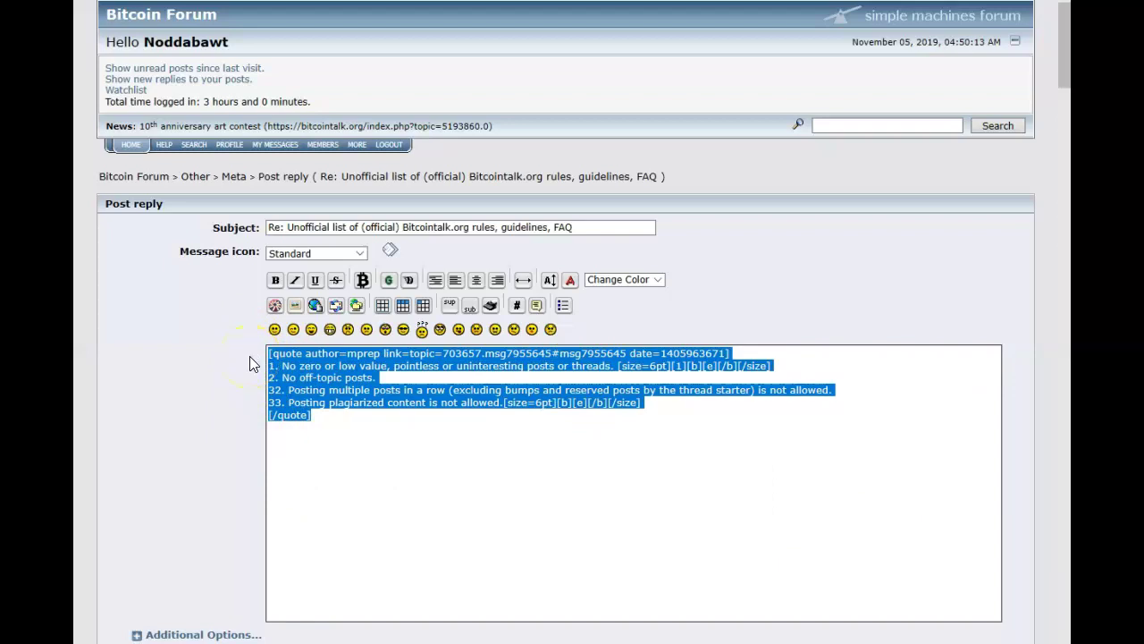
click(200, 277)
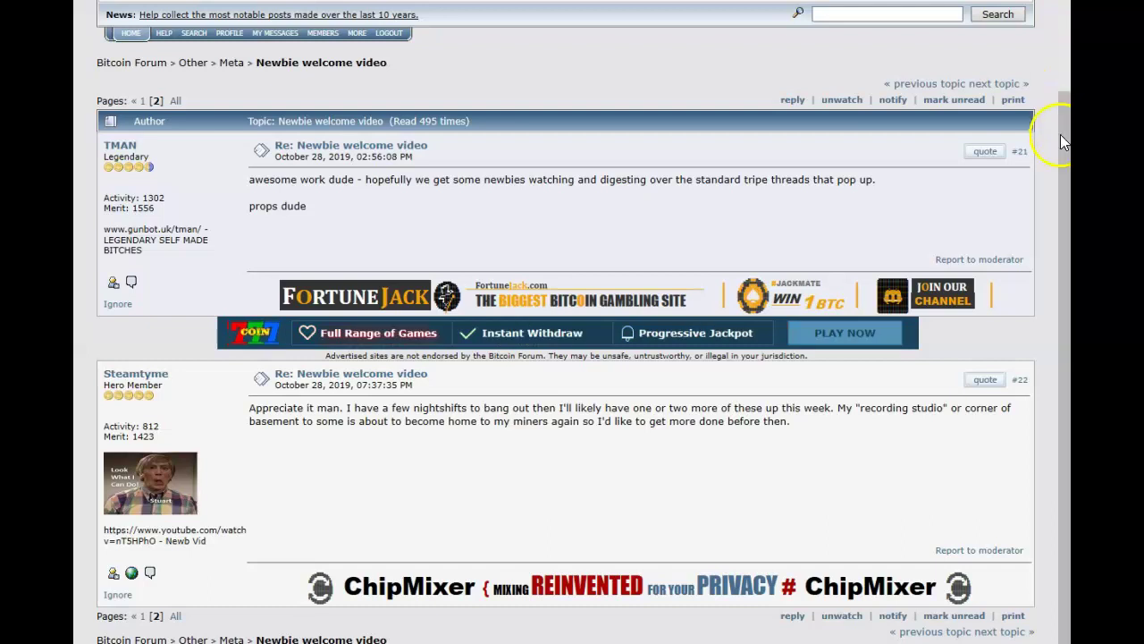
click(793, 616)
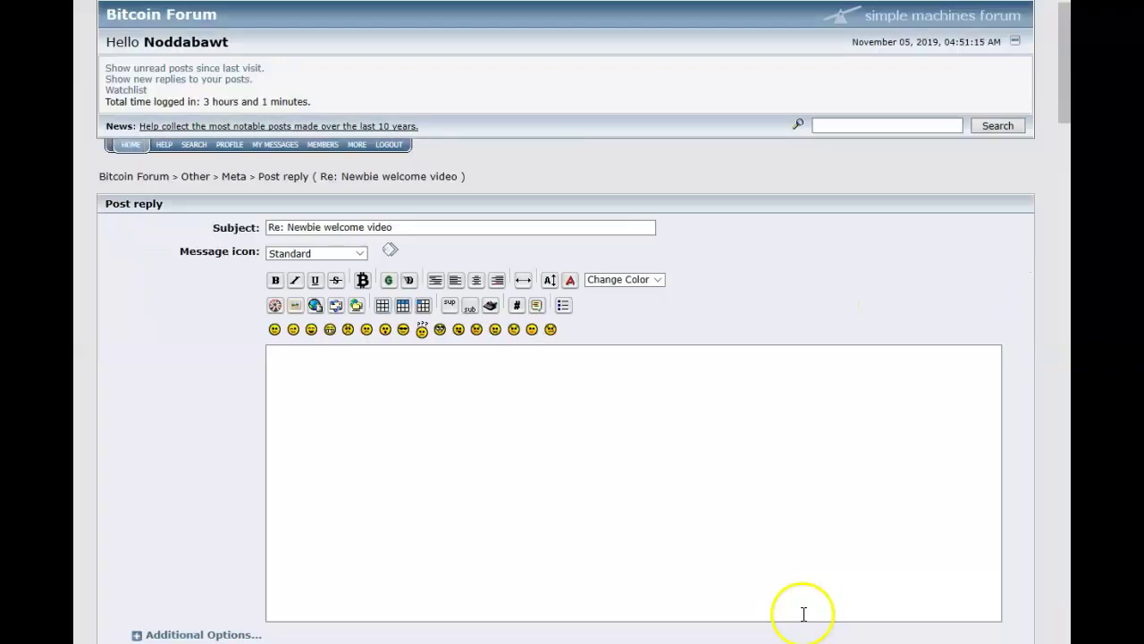
click(427, 373)
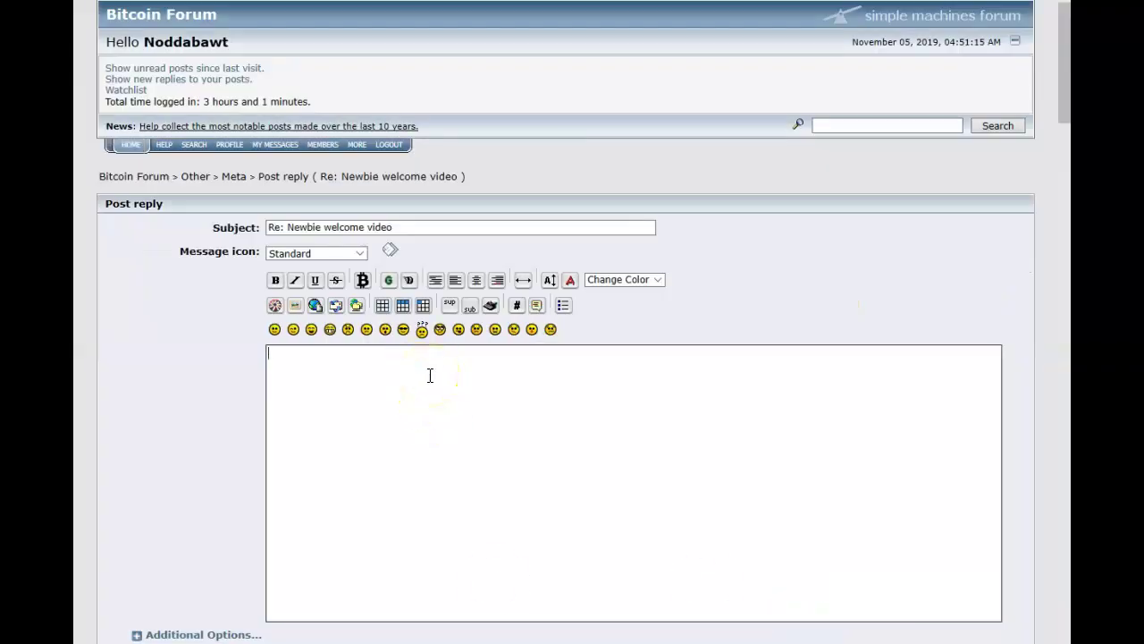
key(ctrl+v)
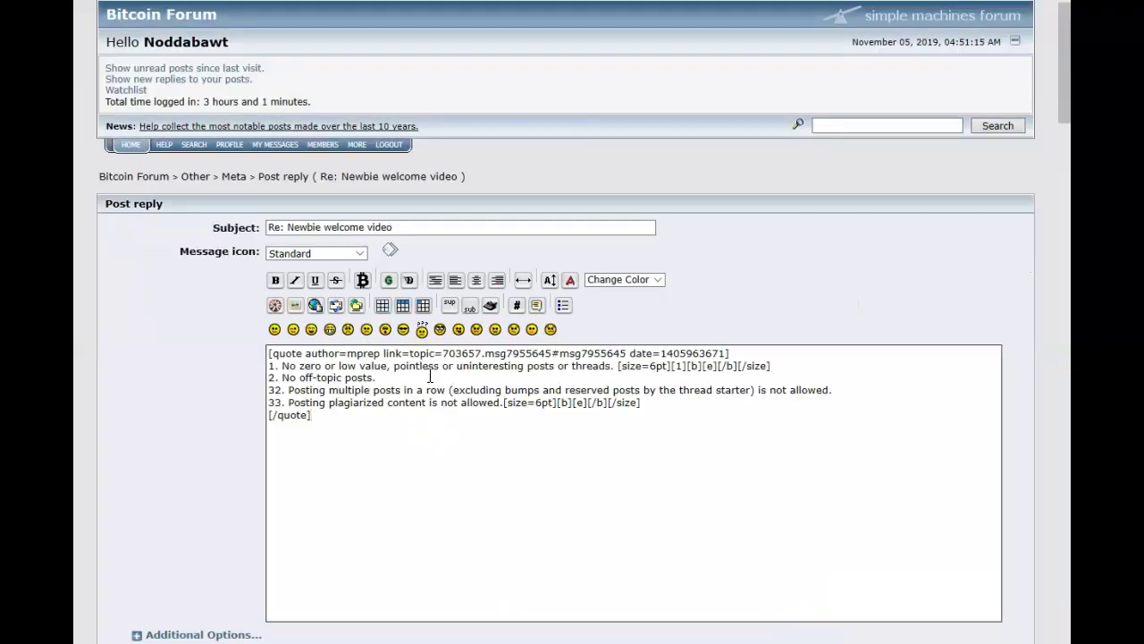
Add "These are some of the rules being touched on in the video I'm creating. Not sure when I will get it posted." and post the reply.
click(412, 428)
text(These are some of the rules being touched on in the video I'm creating.)
click(483, 528)
text(Not sure when I will get it posted.)
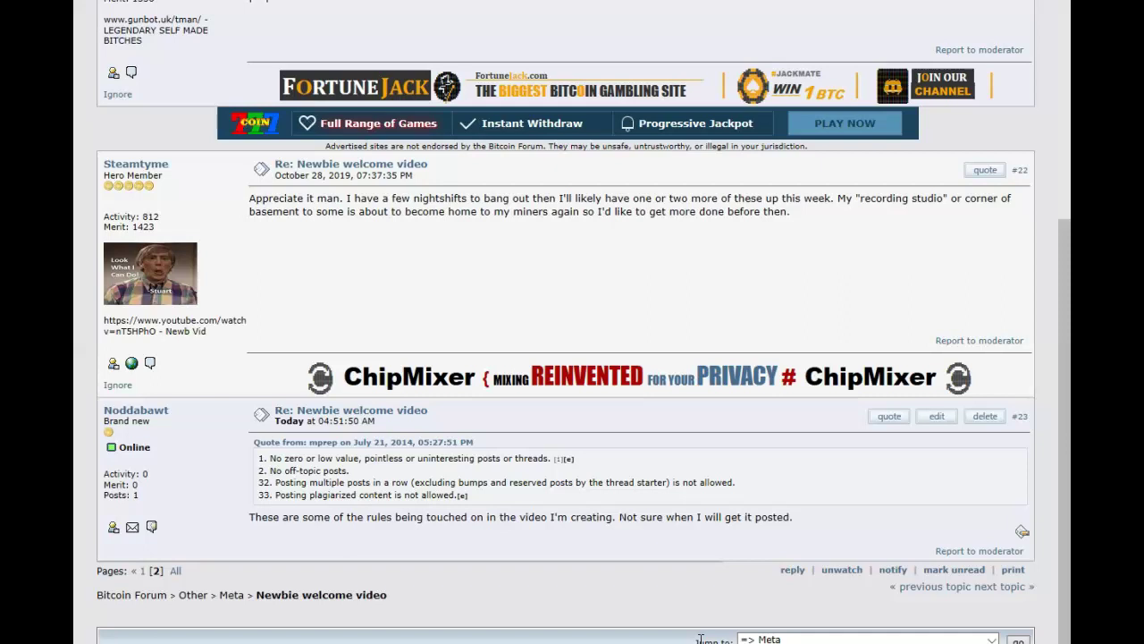
click(707, 634)
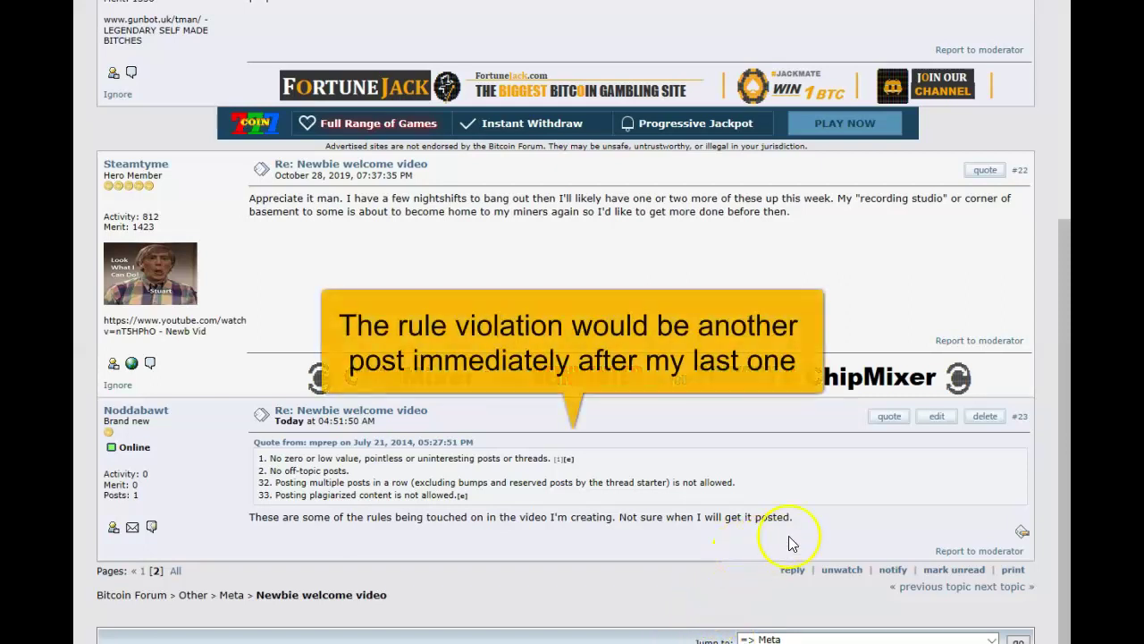
Edit reply #23 and add a horizontal rule tag [hr] followed by "Edit:" below its text.
click(946, 431)
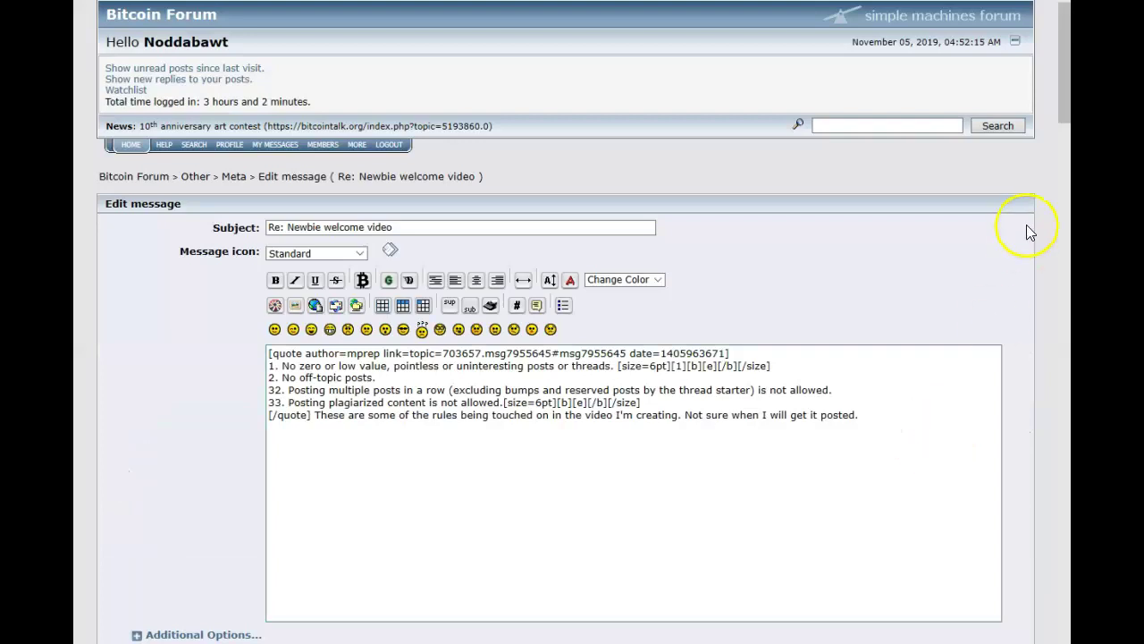
scroll(1065, 121, down, 1)
drag(1069, 123, 1067, 215)
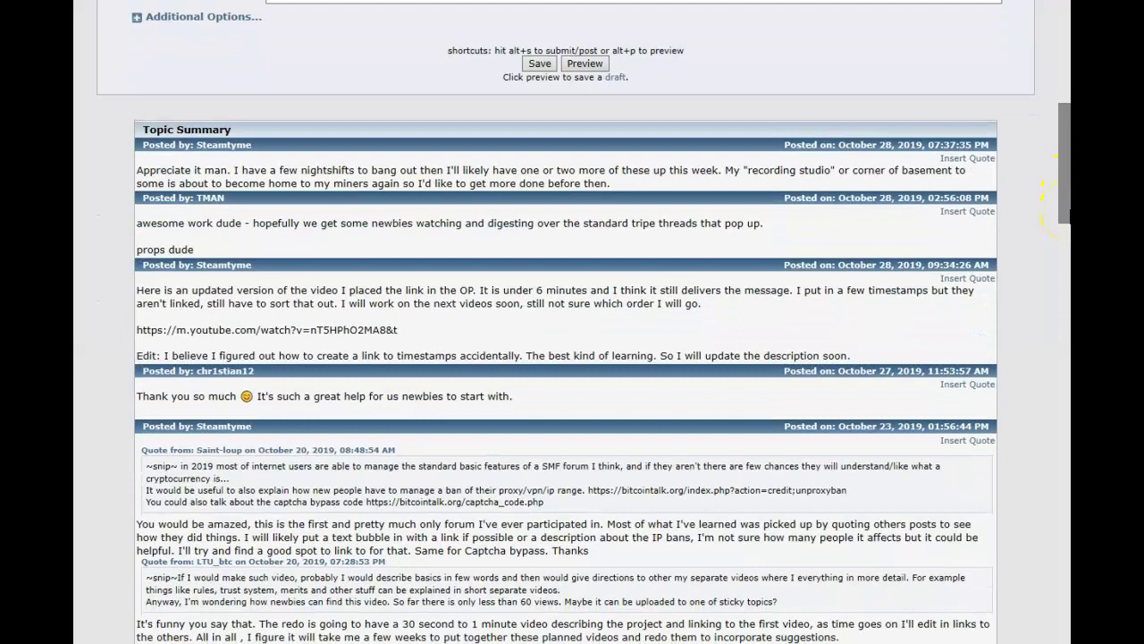
drag(1067, 191, 945, 138)
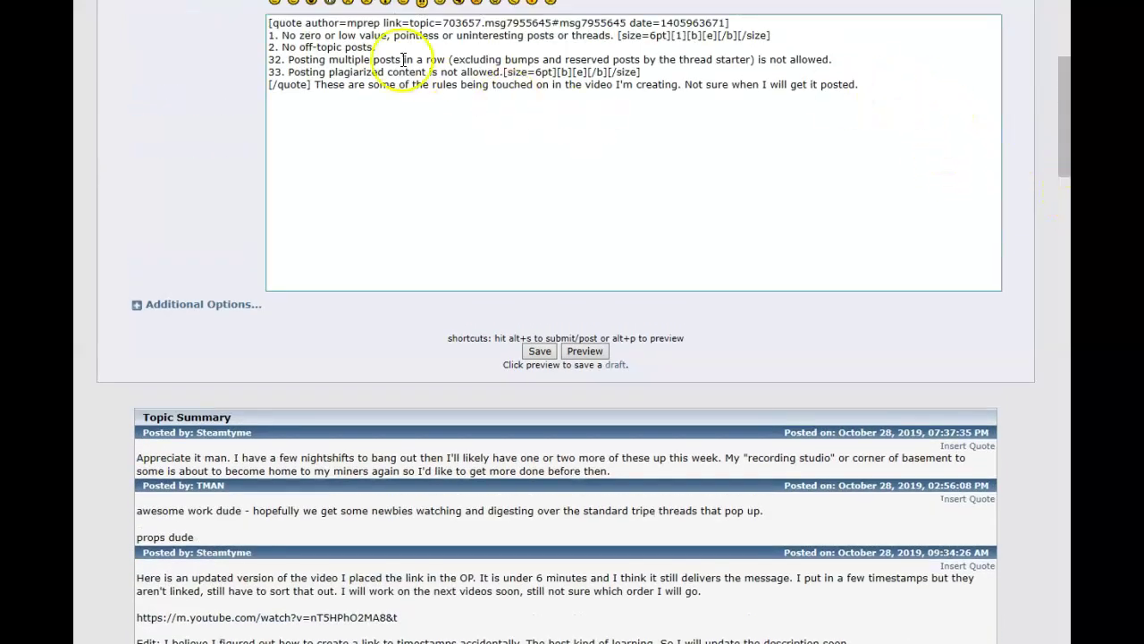
click(868, 94)
key(Return)
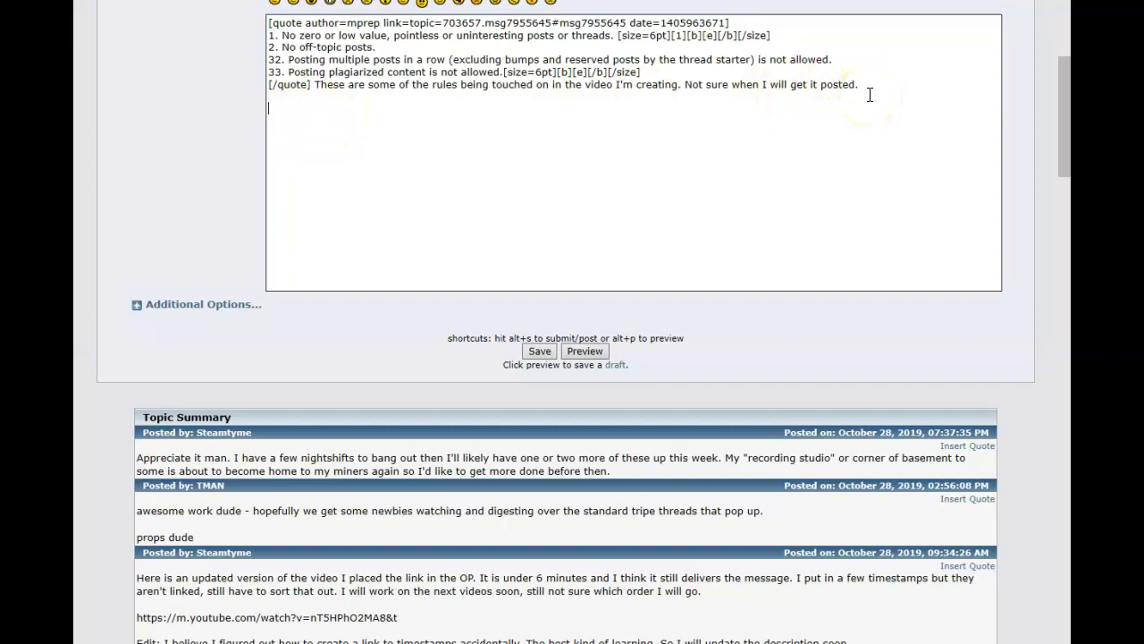
drag(1069, 143, 1069, 106)
text([hr])
key(Return)
text(Edit:)
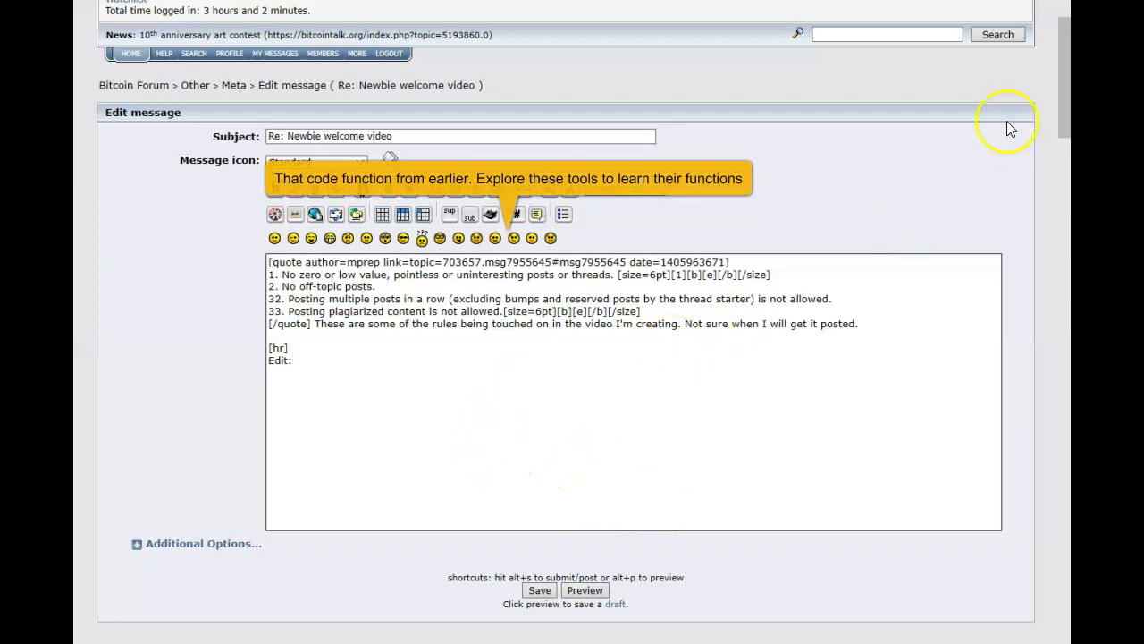
Insert quotes of the "awesome work dude" and "Thank you so much" replies from the topic summary into the edited message.
drag(1069, 107, 1054, 186)
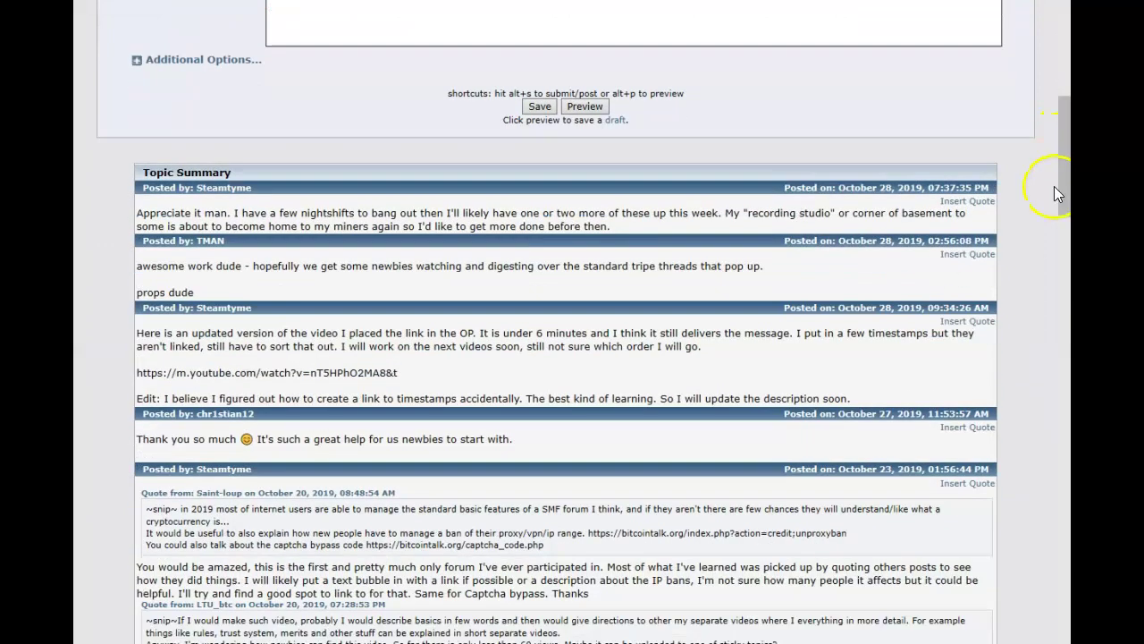
click(957, 254)
scroll(626, 447, down, 8)
click(1011, 333)
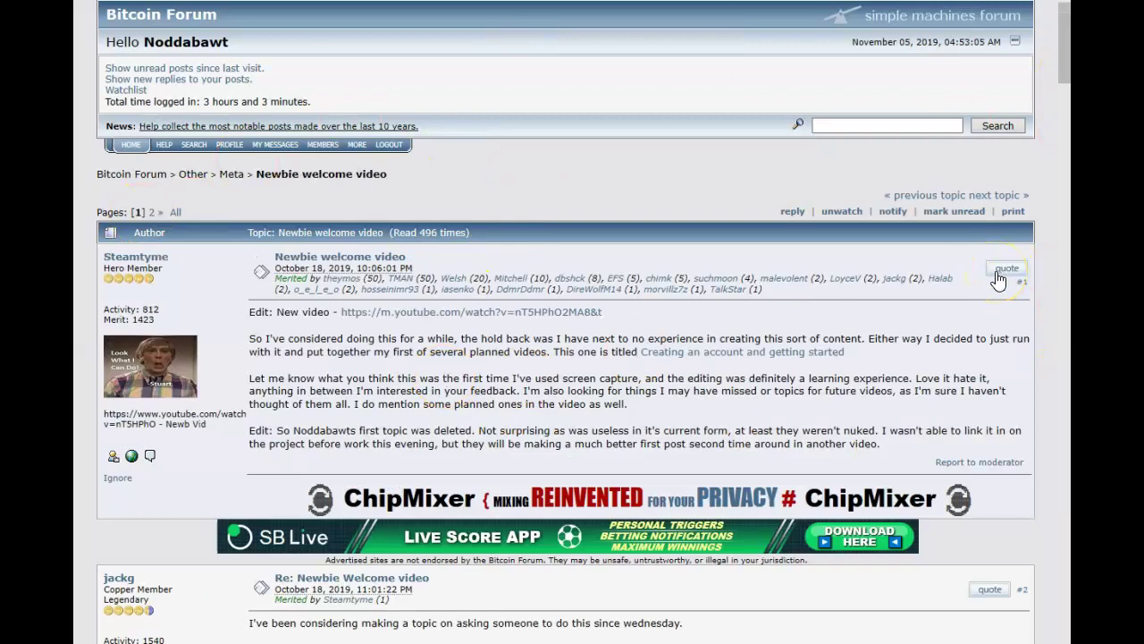
Quote the thread's opening post, trim it to the sentence about the deleted first topic through "current form," and paste it into the edited message.
click(1002, 272)
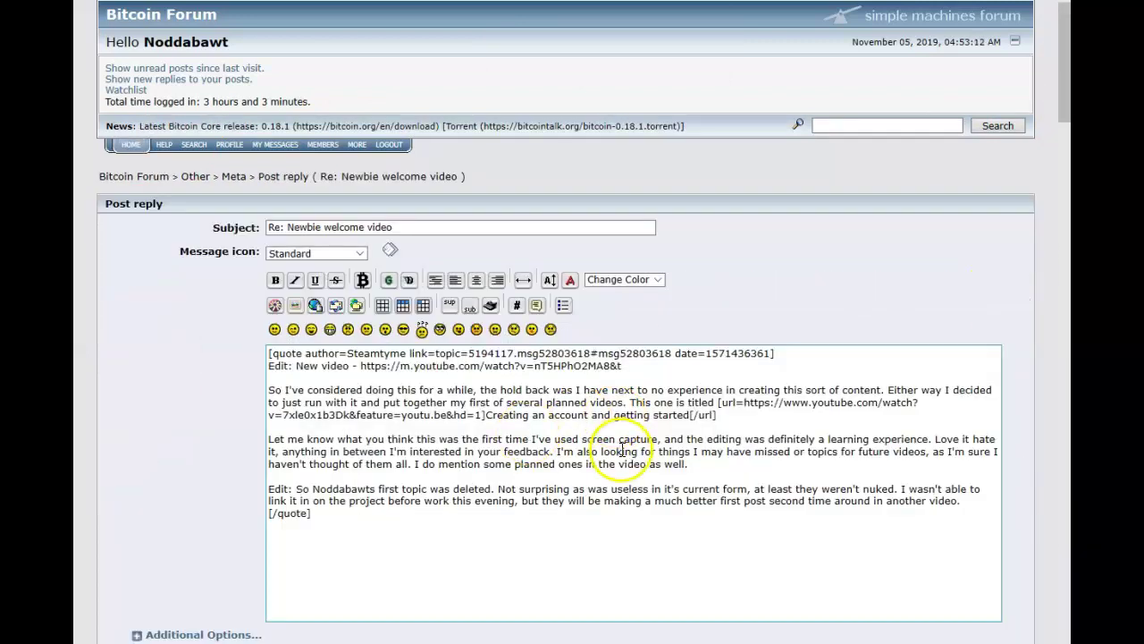
drag(688, 464, 246, 360)
key(BackSpace)
drag(961, 402, 753, 390)
key(BackSpace)
click(269, 390)
key(BackSpace)
key(BackSpace)
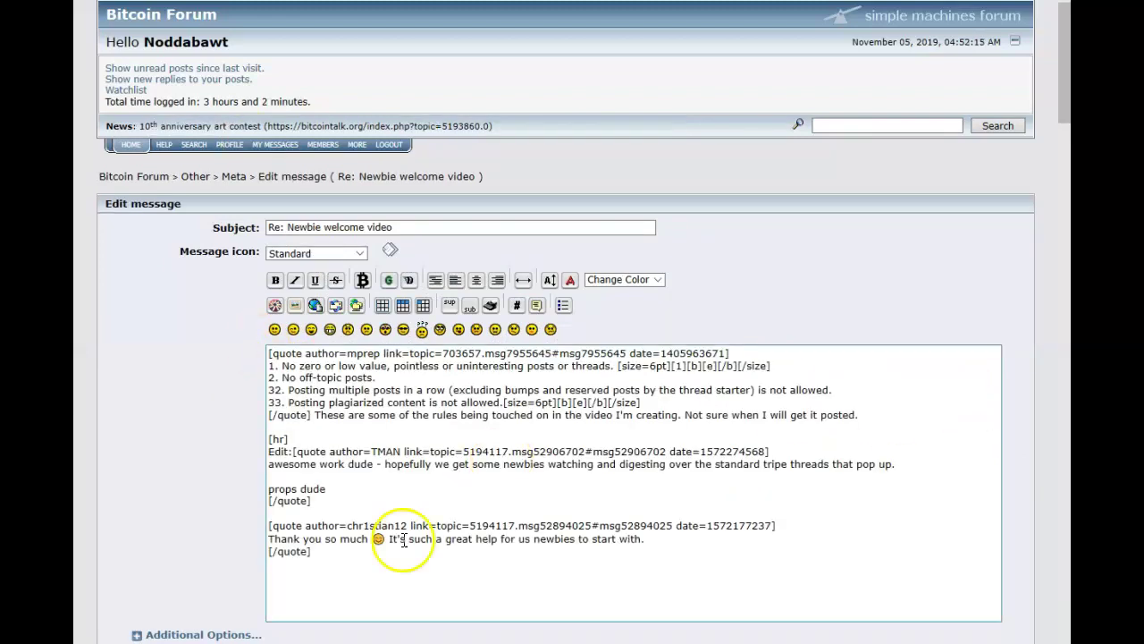
key(ctrl+v)
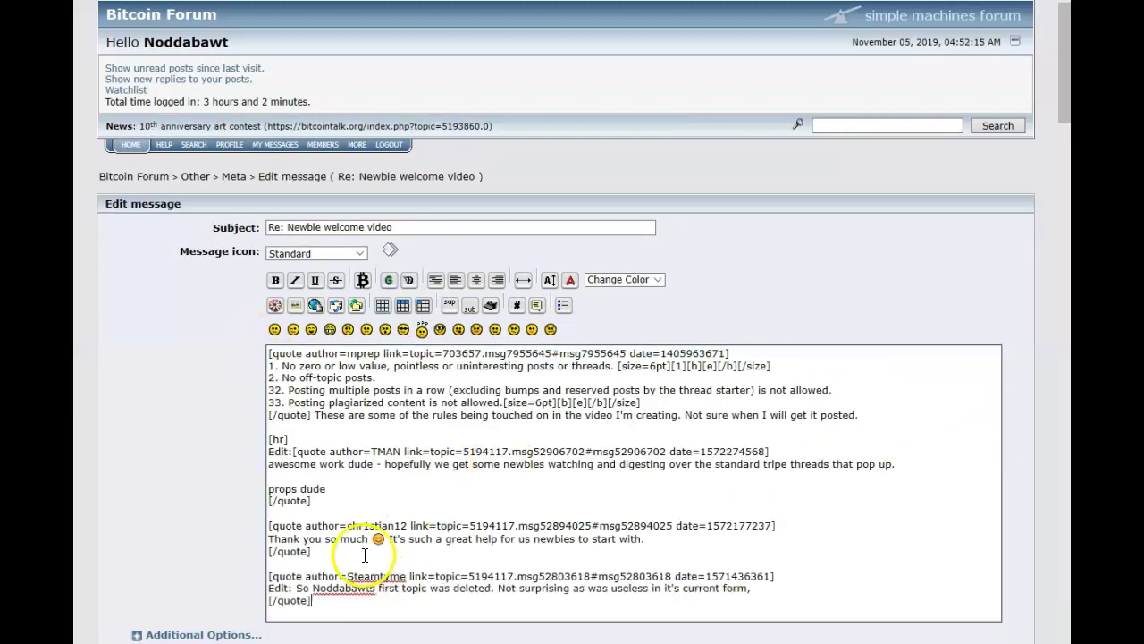
Add "Family friendly so your in the video :P" after the first inserted quote and "Glad you like it you made it into the second video" after the second.
key(BackSpace)
text(Family friendly so your in the video)
click(457, 329)
click(369, 539)
text(Glad you like it you made it into the second video)
Add "Wow, no Chill calling out a newbie like that." after the last quote and save the edited post.
click(351, 588)
text(Wow, no Chill calling out a newbie like that.)
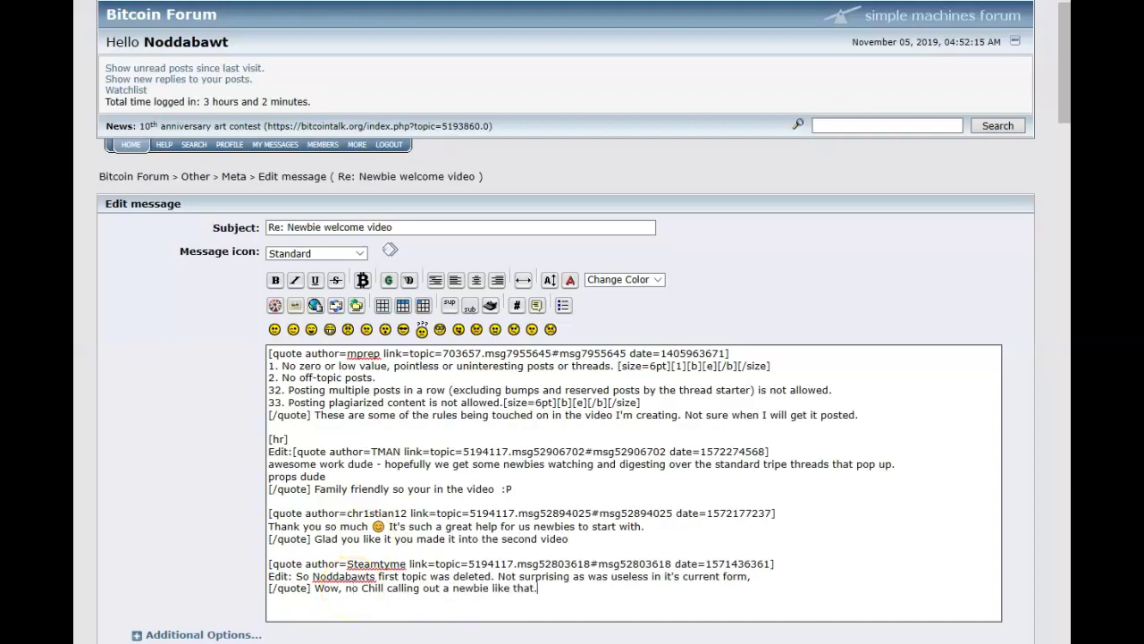
key(alt+s)
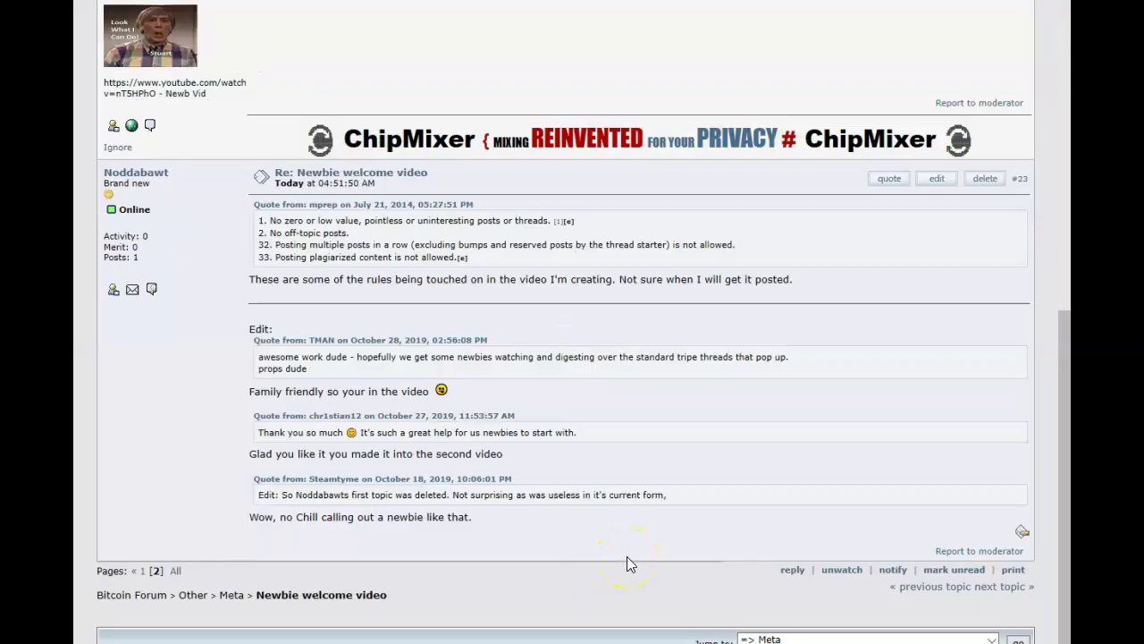